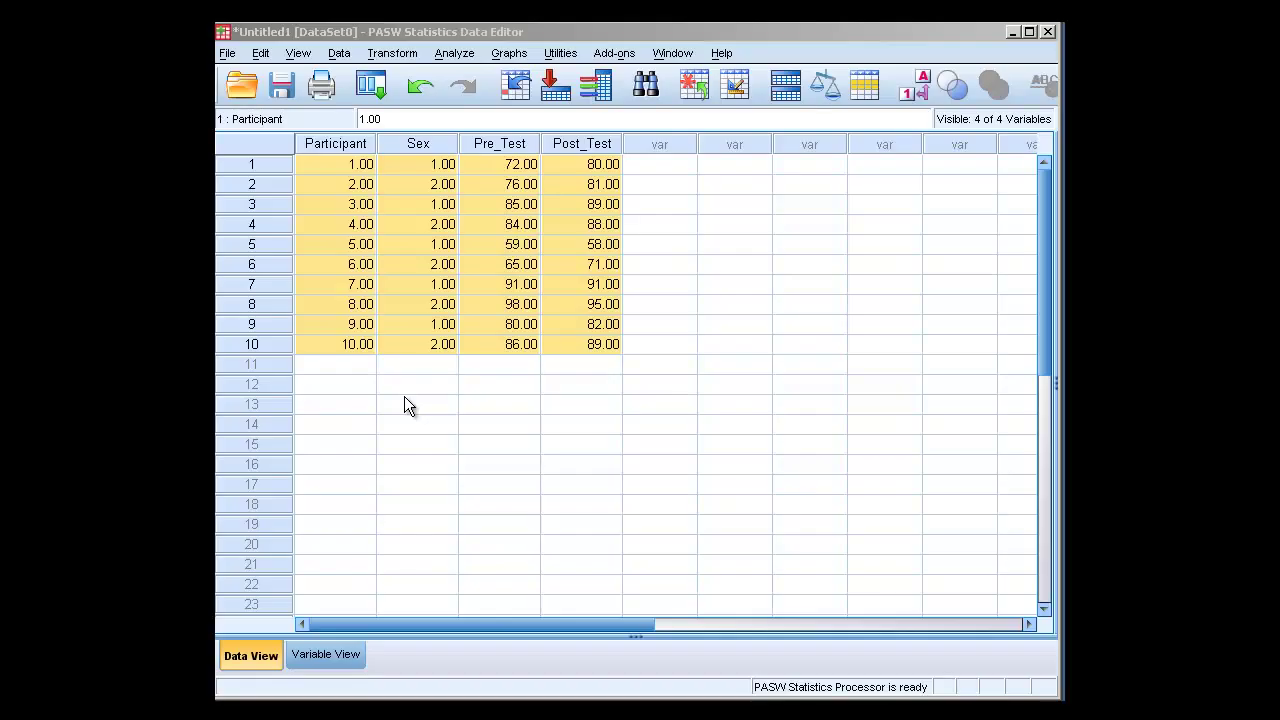
Review the Participant, Sex, Pre_Test and Post_Test columns and all ten participant rows.
{"action": "left_click", "coordinate": [405, 400]}
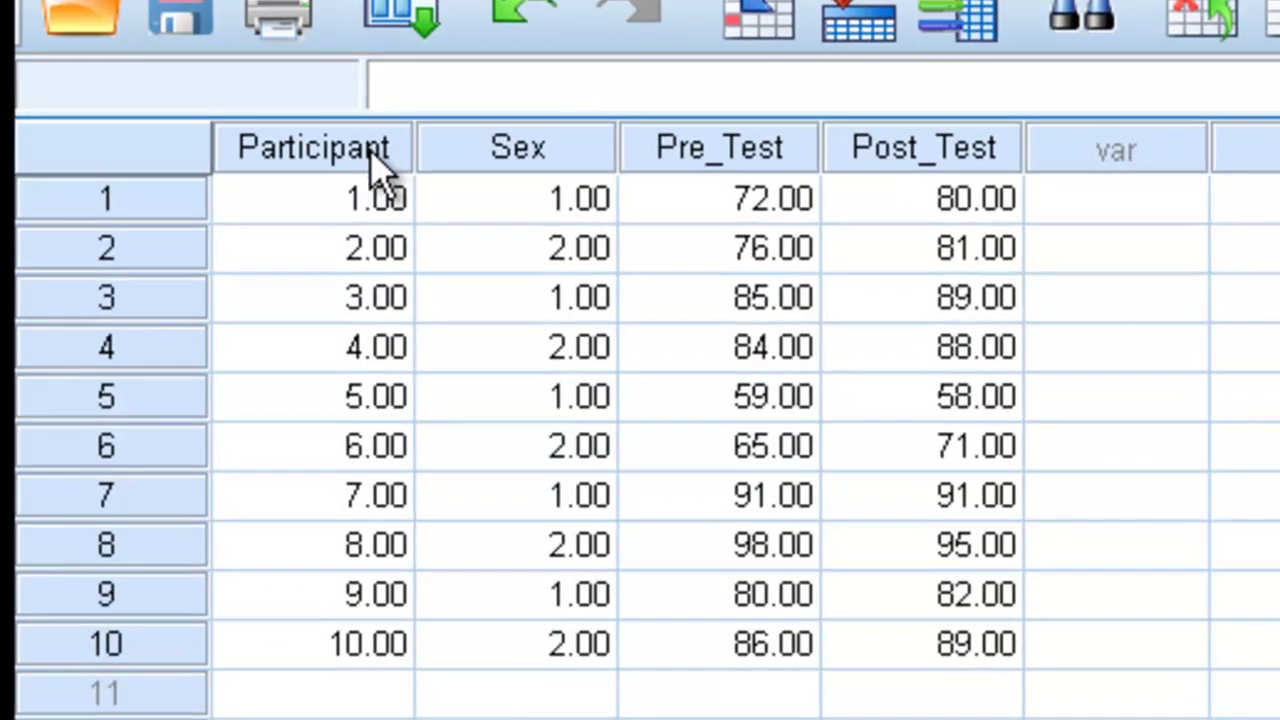
{"action": "left_click", "coordinate": [378, 160]}
{"action": "left_click", "coordinate": [522, 155]}
{"action": "left_click", "coordinate": [710, 152]}
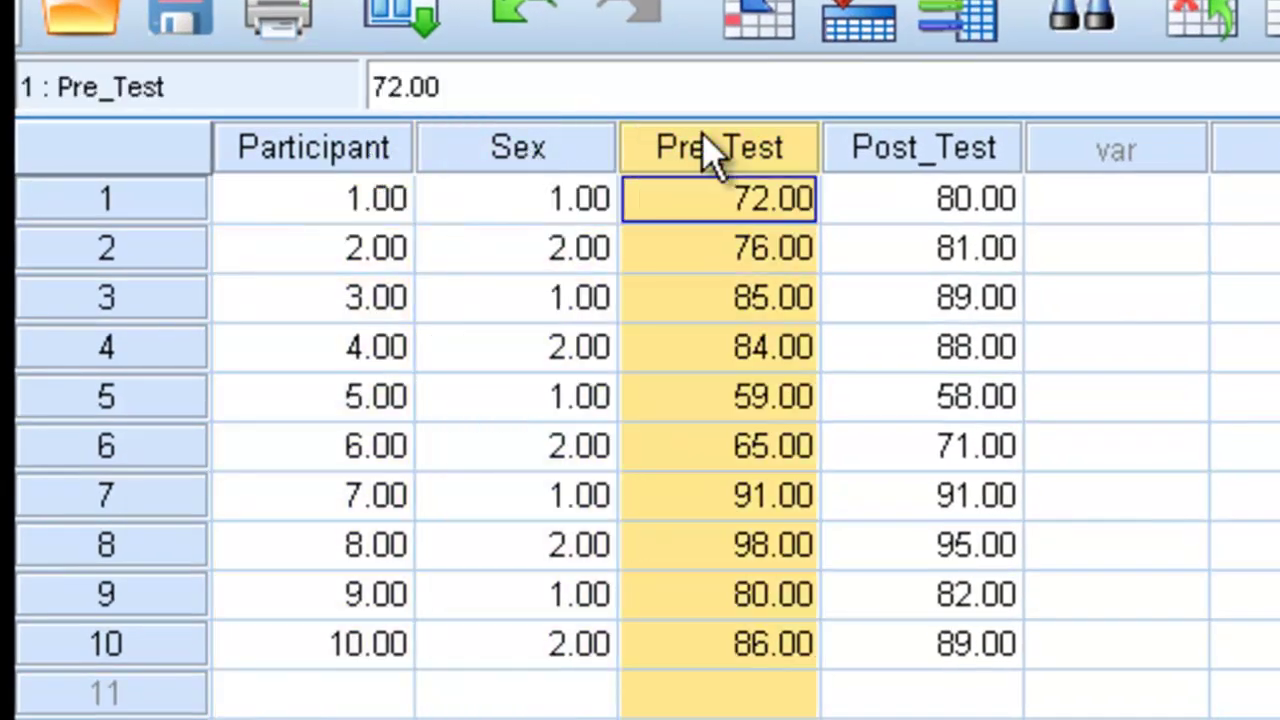
{"action": "left_click", "coordinate": [888, 152]}
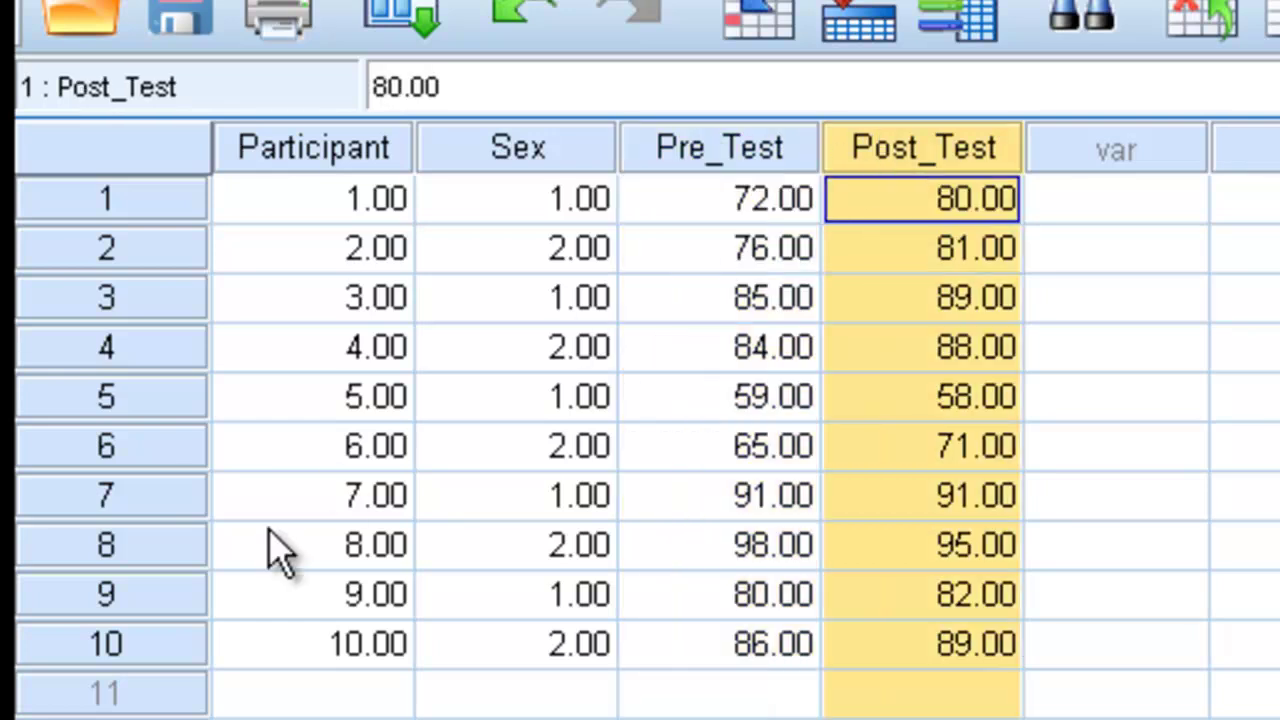
{"action": "left_click_drag", "start_coordinate": [137, 663], "coordinate": [249, 200]}
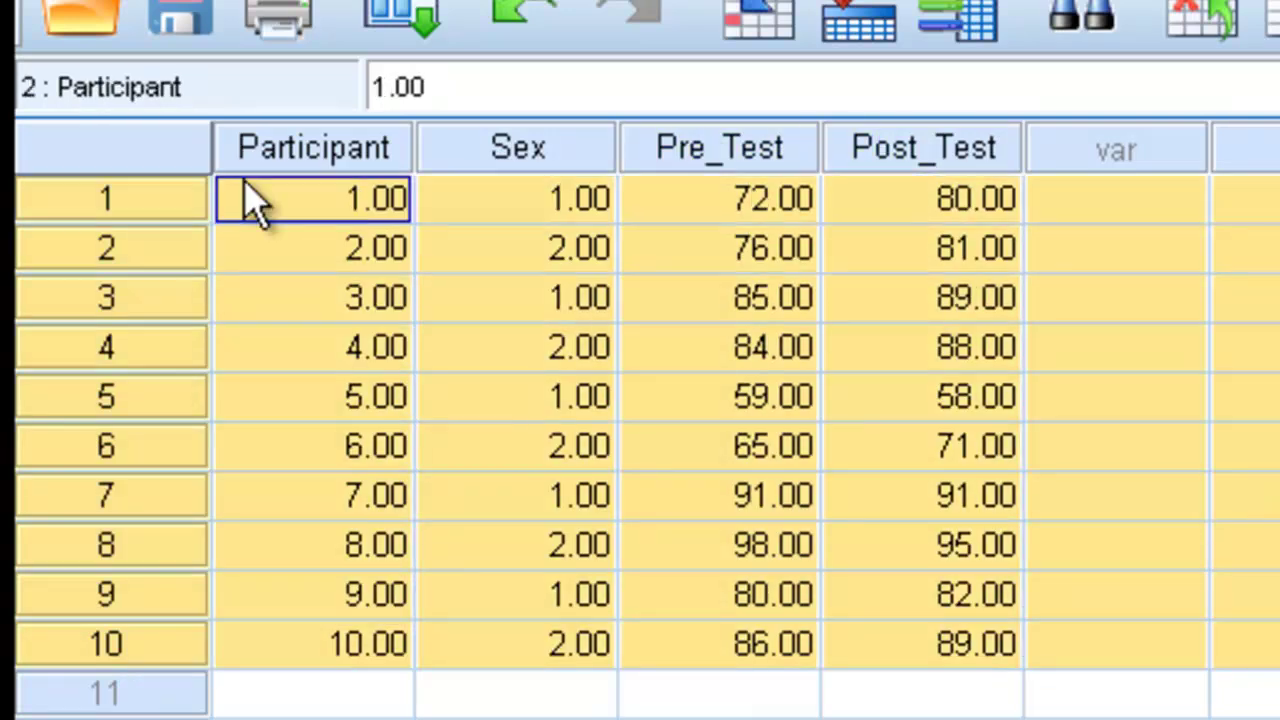
{"action": "left_click", "coordinate": [509, 605]}
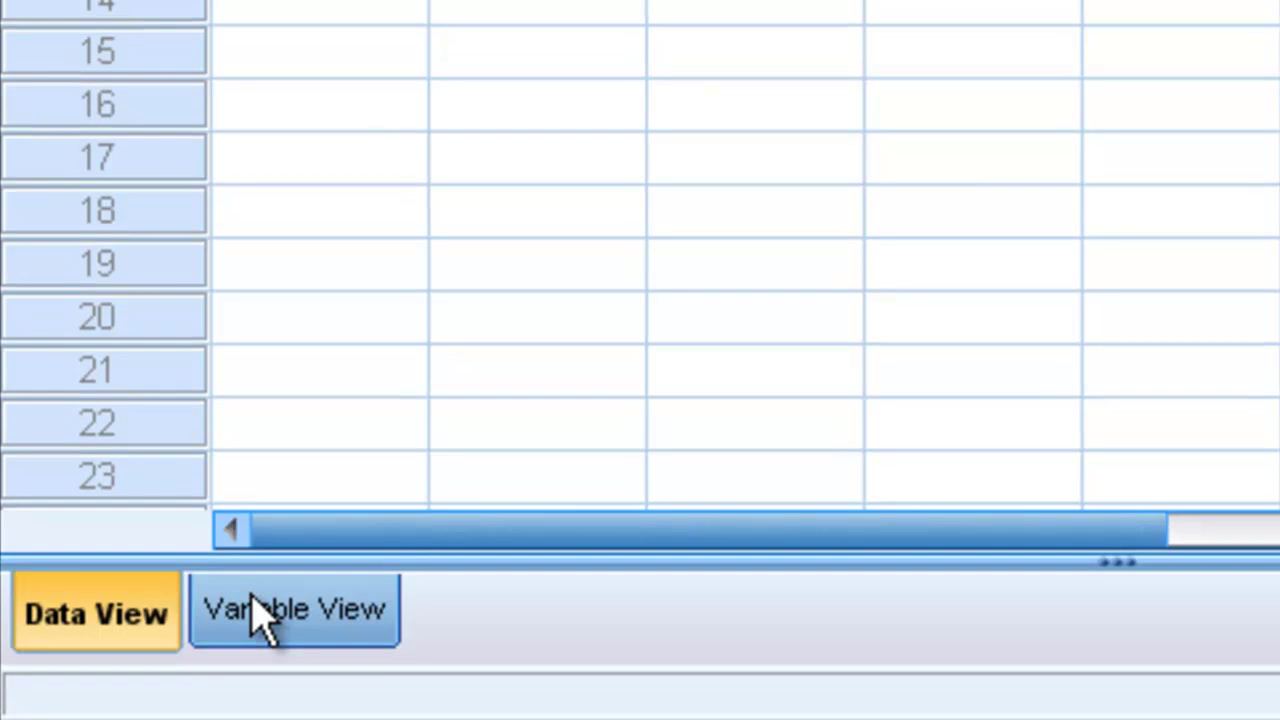
In Variable View, check Sex's label and value labels (1 = Male, 2 = Female), then select Pre_Test.
{"action": "left_click", "coordinate": [262, 612]}
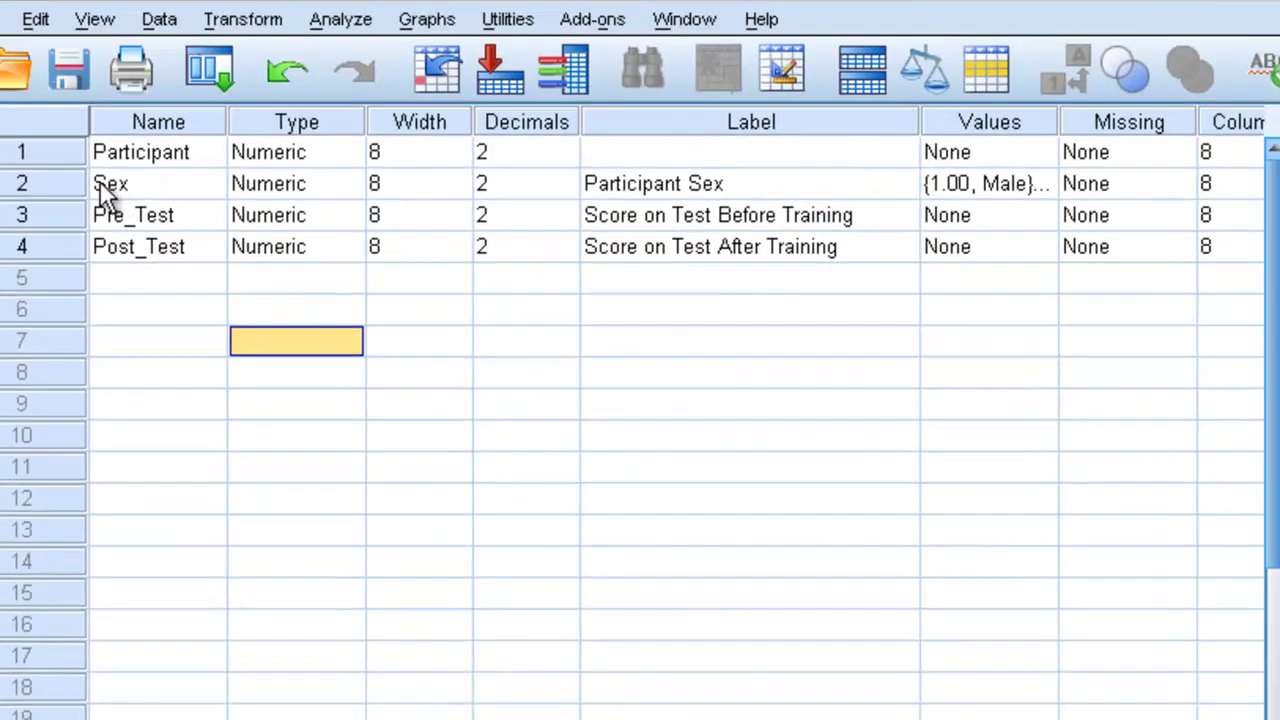
{"action": "left_click", "coordinate": [113, 183]}
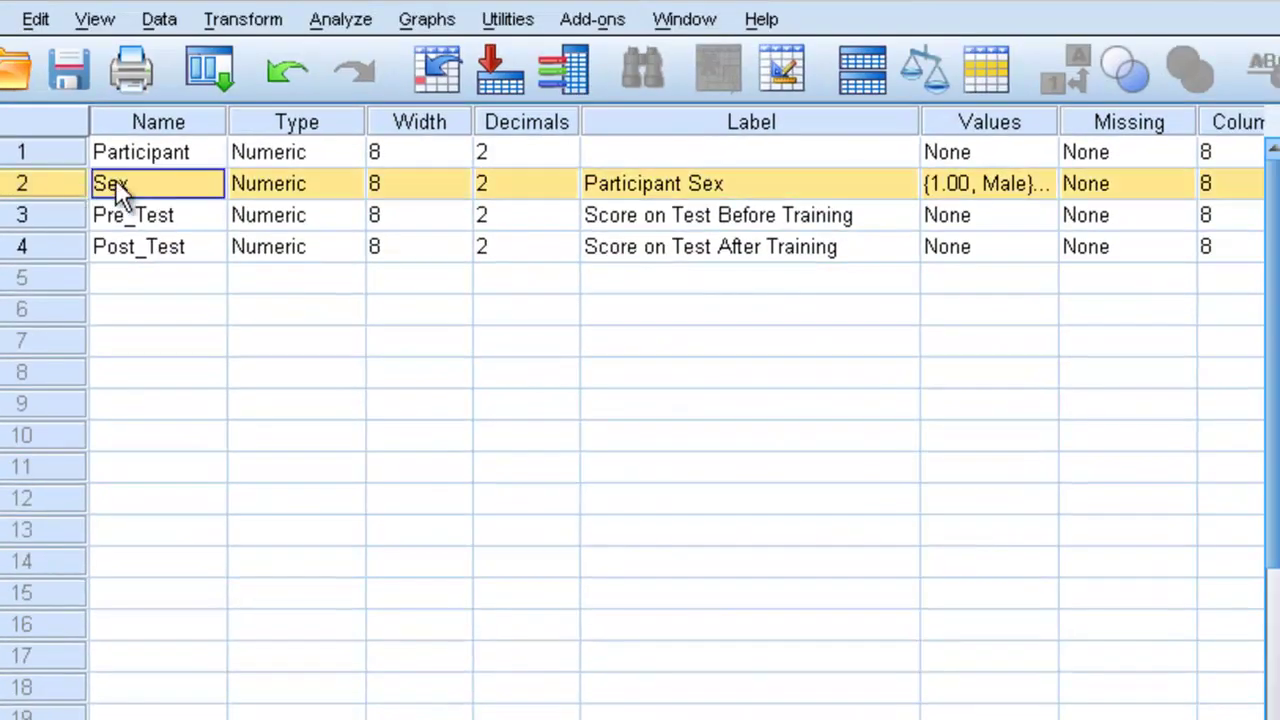
{"action": "left_click", "coordinate": [673, 184]}
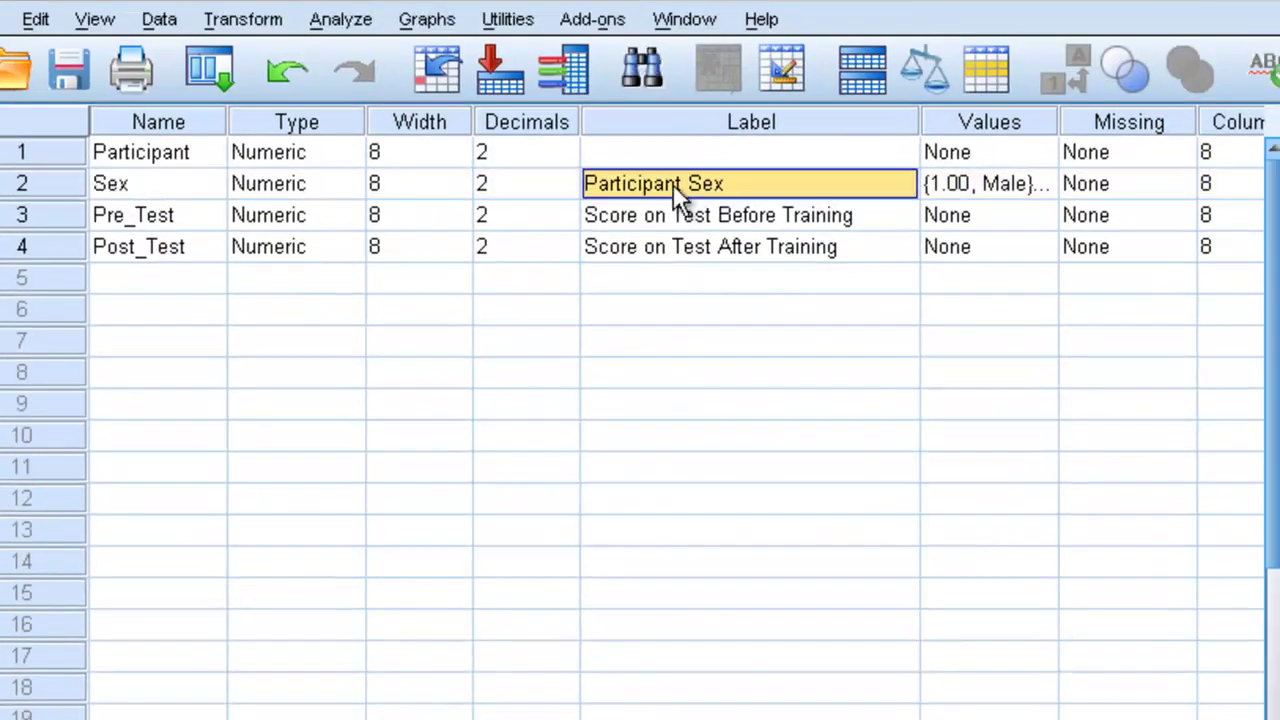
{"action": "left_click", "coordinate": [1043, 181]}
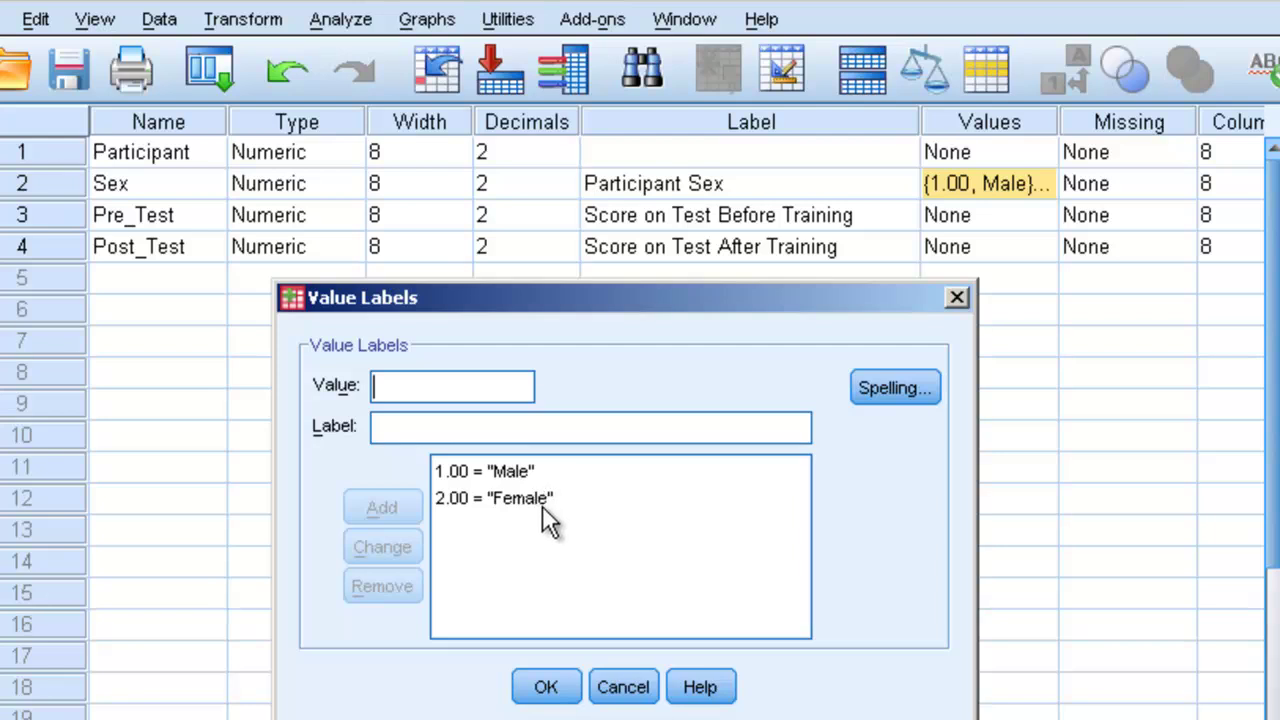
{"action": "left_click", "coordinate": [566, 692]}
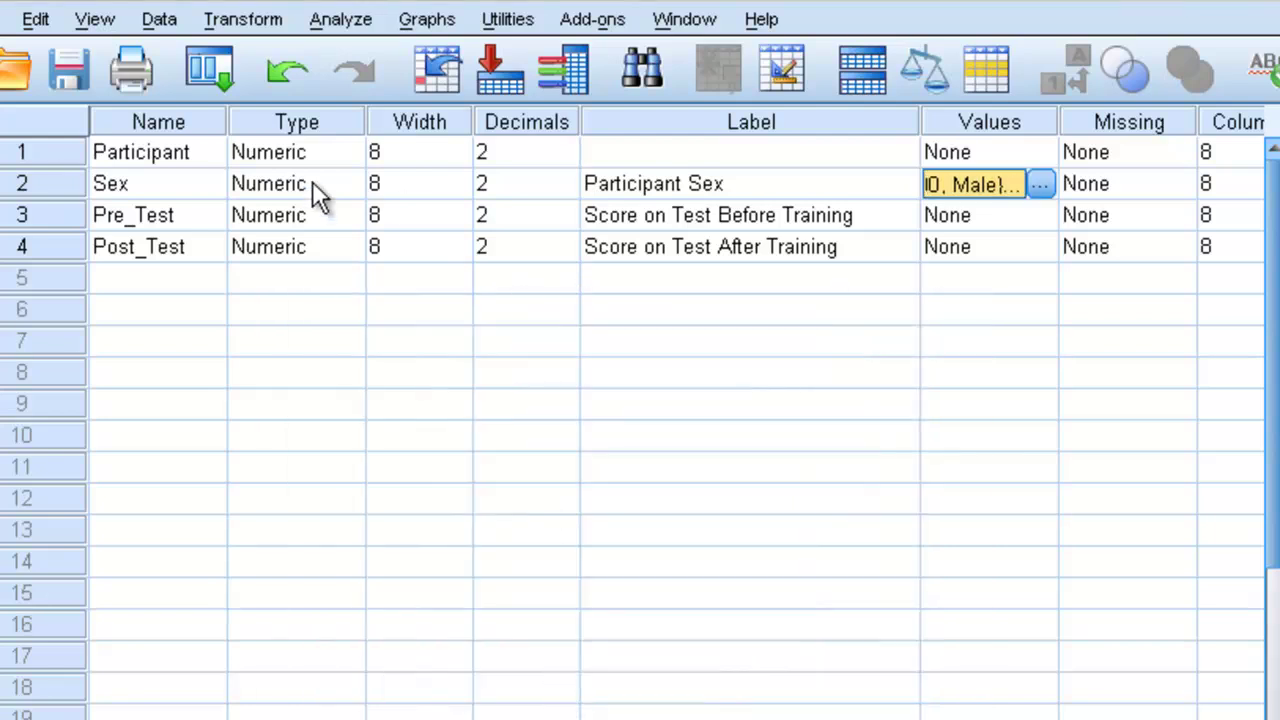
{"action": "left_click", "coordinate": [165, 220]}
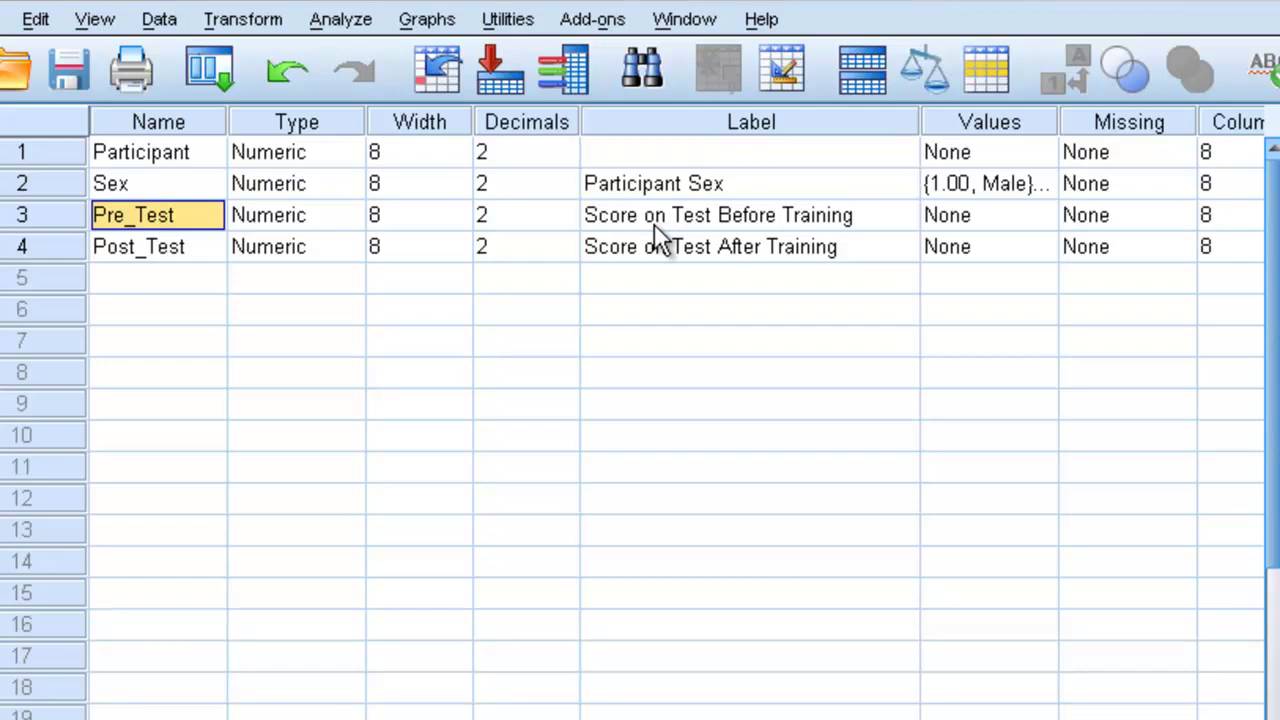
Select Post_Test's definition, then review all Pre_Test scores and participant 10's Post_Test score.
{"action": "left_click", "coordinate": [178, 248]}
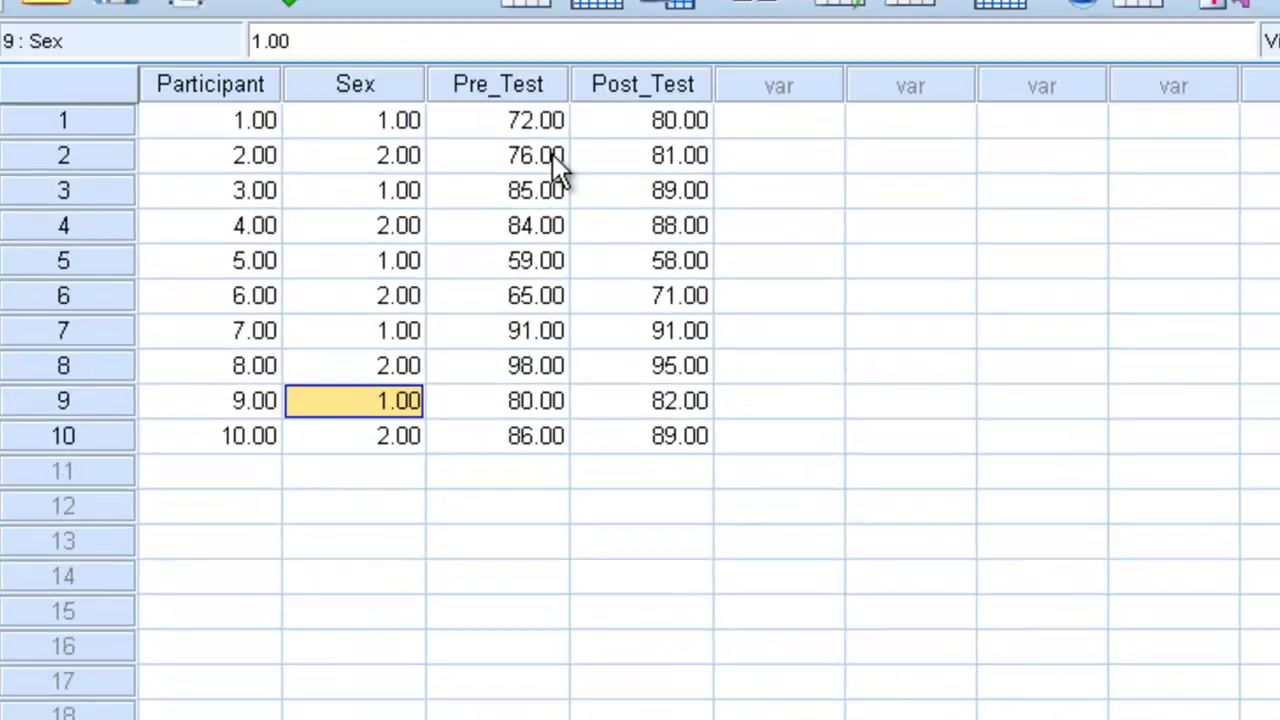
{"action": "left_click_drag", "start_coordinate": [513, 236], "coordinate": [502, 544]}
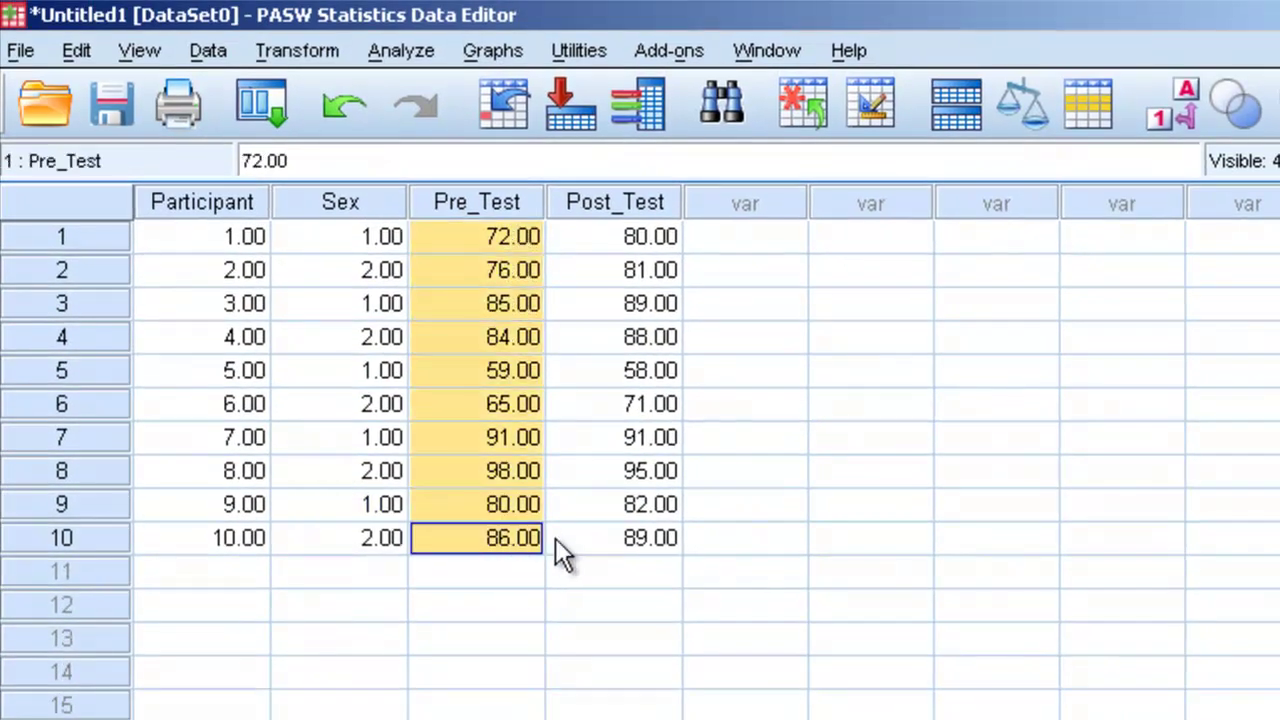
{"action": "left_click", "coordinate": [555, 537]}
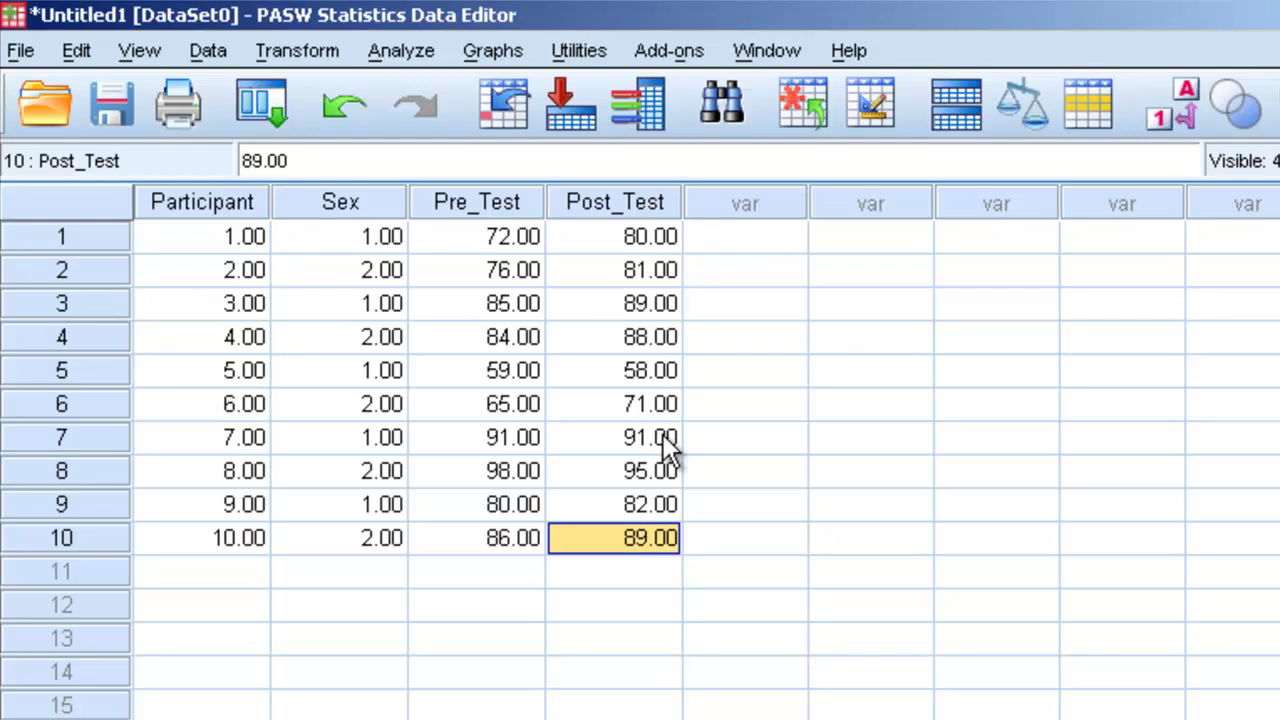
Check the Pre_Test and Post_Test columns, then open Analyze > Compare Means.
{"action": "left_click", "coordinate": [473, 200]}
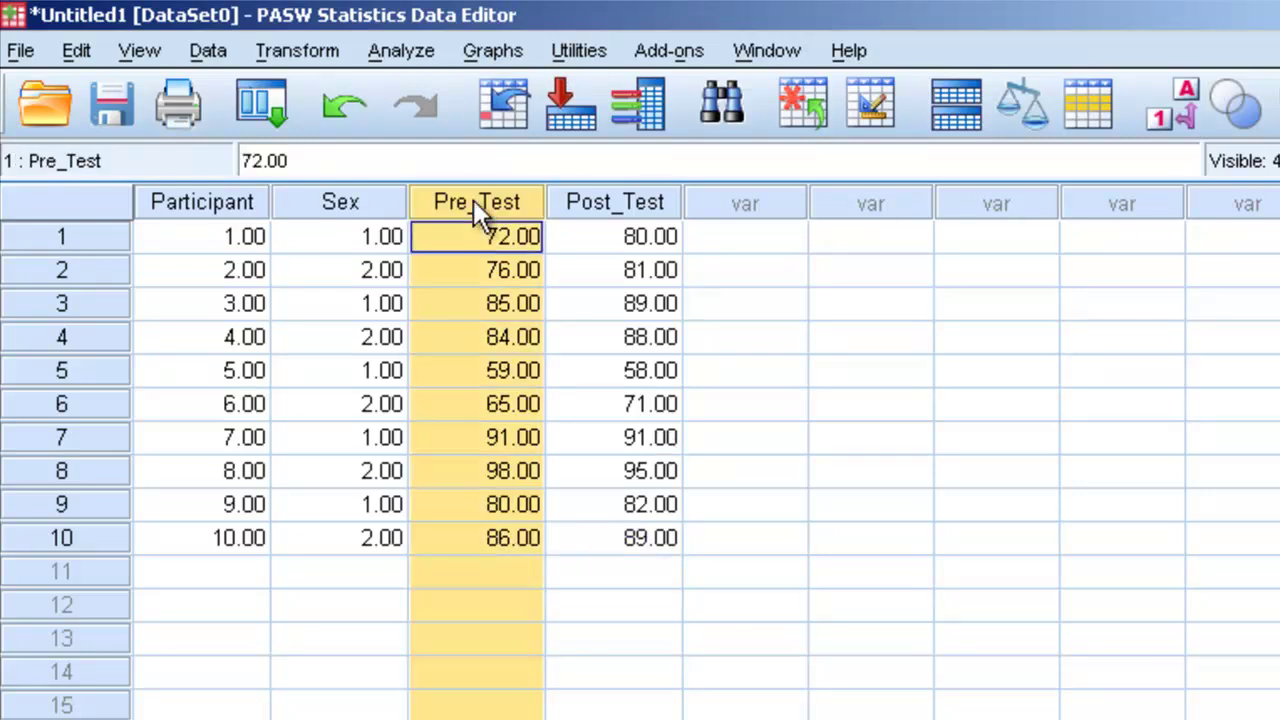
{"action": "left_click", "coordinate": [642, 200]}
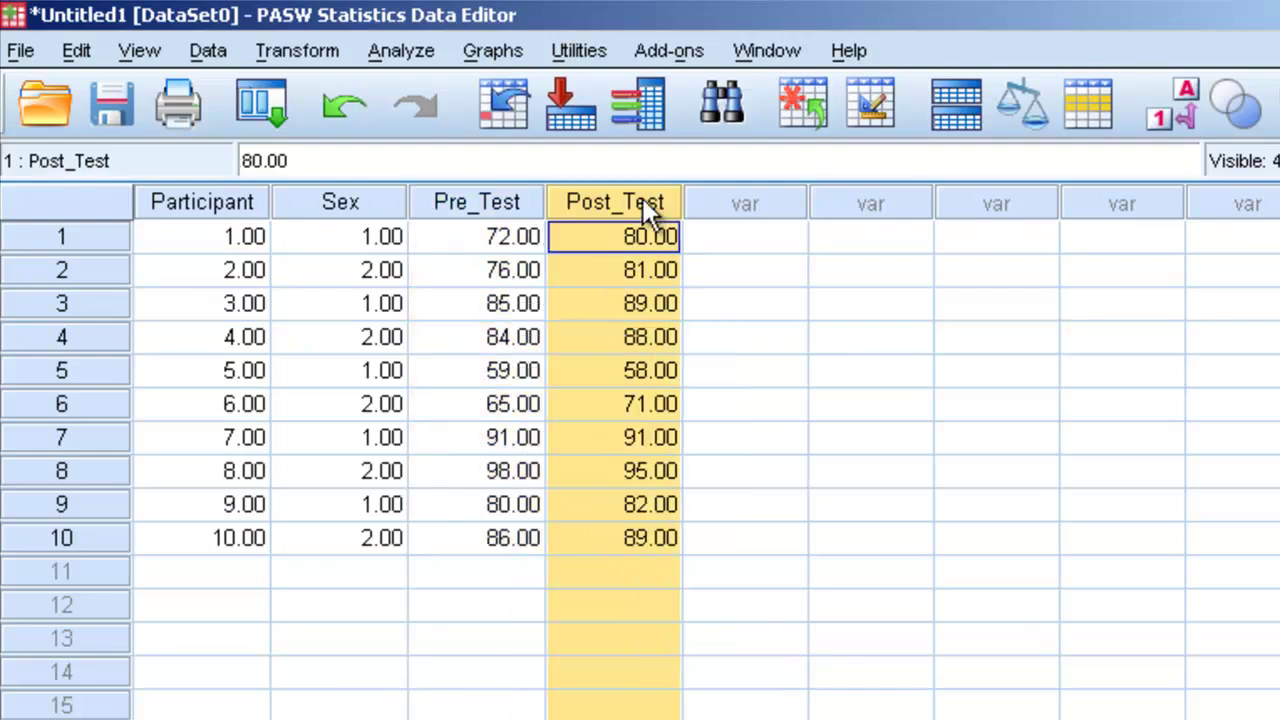
{"action": "left_click", "coordinate": [489, 293]}
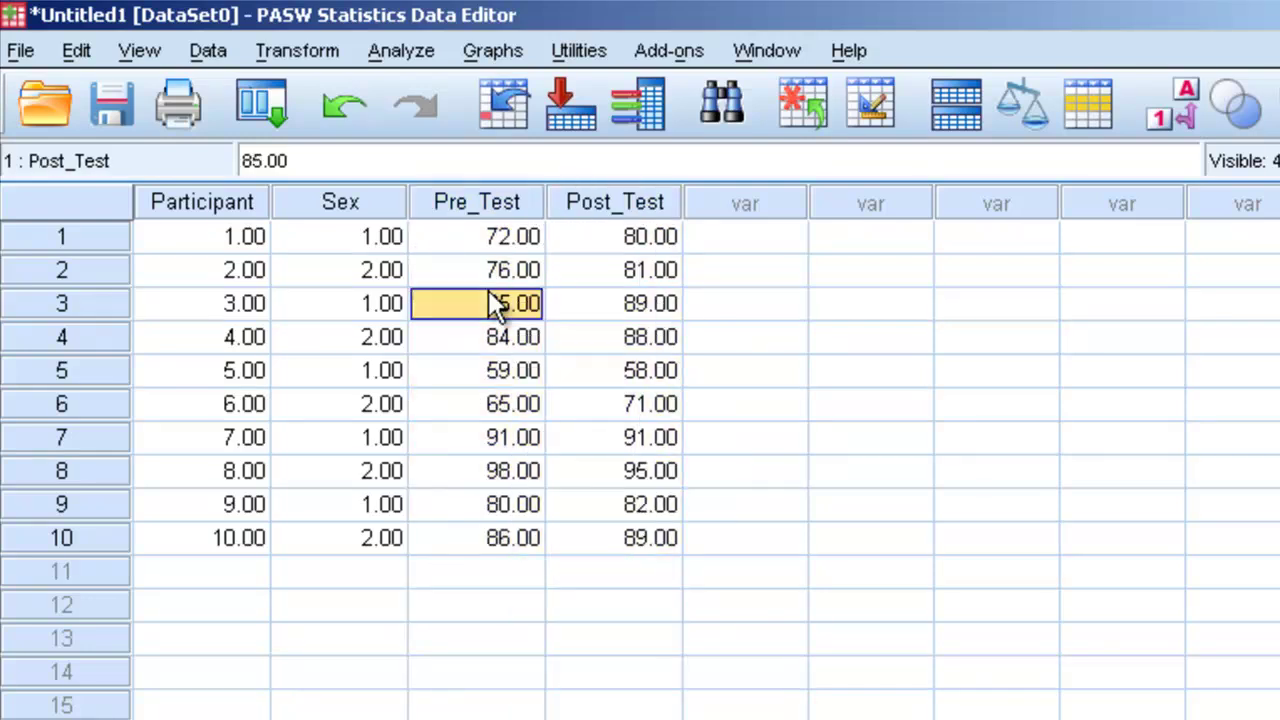
{"action": "left_click", "coordinate": [405, 52]}
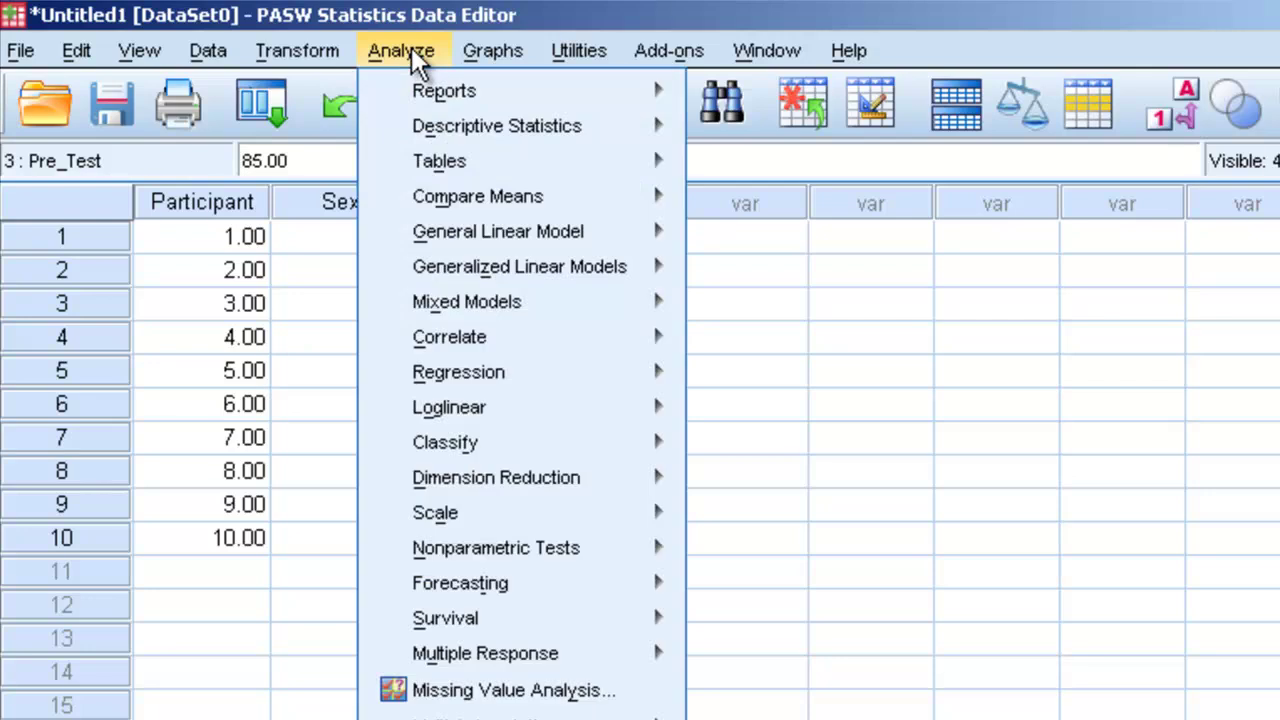
{"action": "mouse_move", "coordinate": [433, 198]}
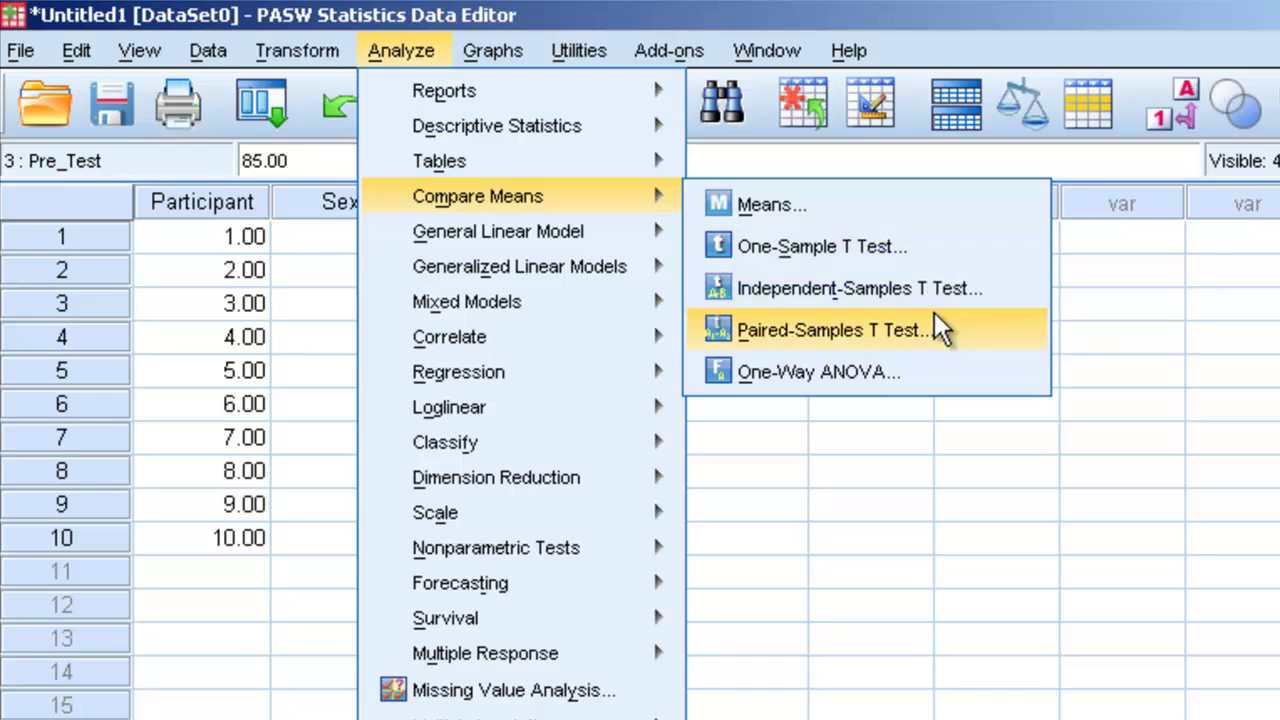
Run a paired-samples t-test with Score on Test Before and Score on Test After as Pair 1.
{"action": "left_click", "coordinate": [880, 326]}
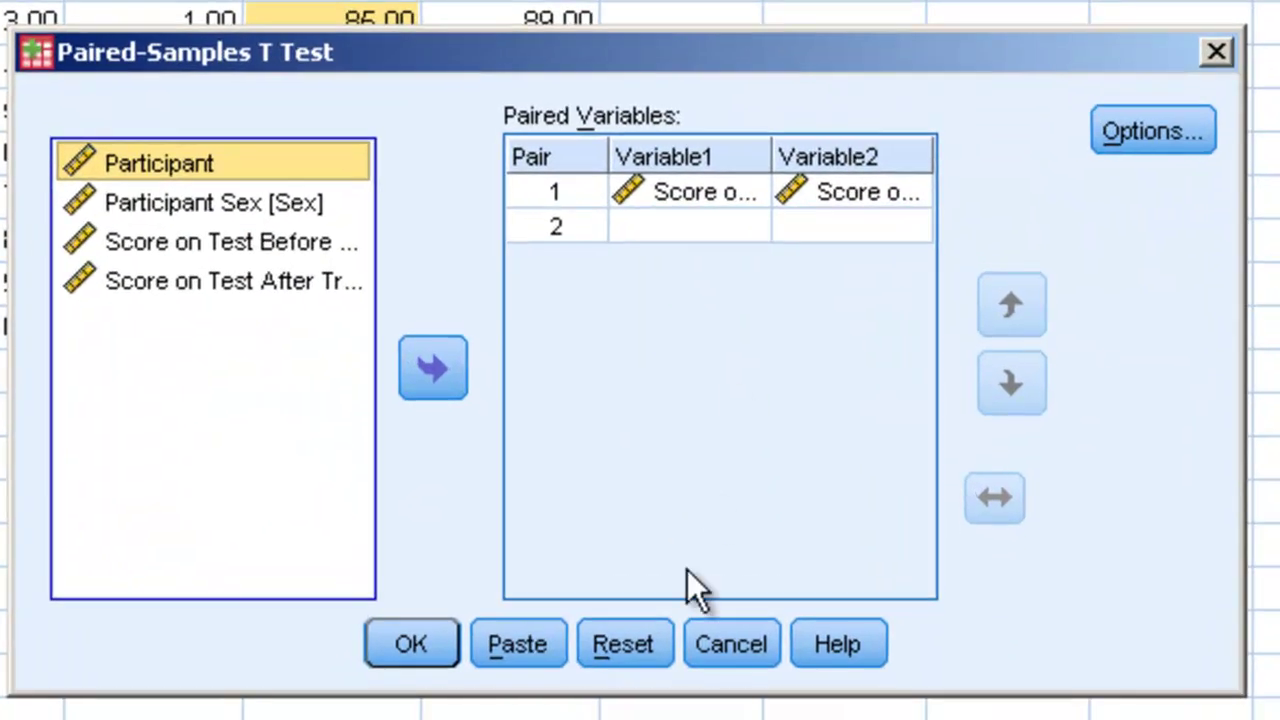
{"action": "left_click", "coordinate": [634, 650]}
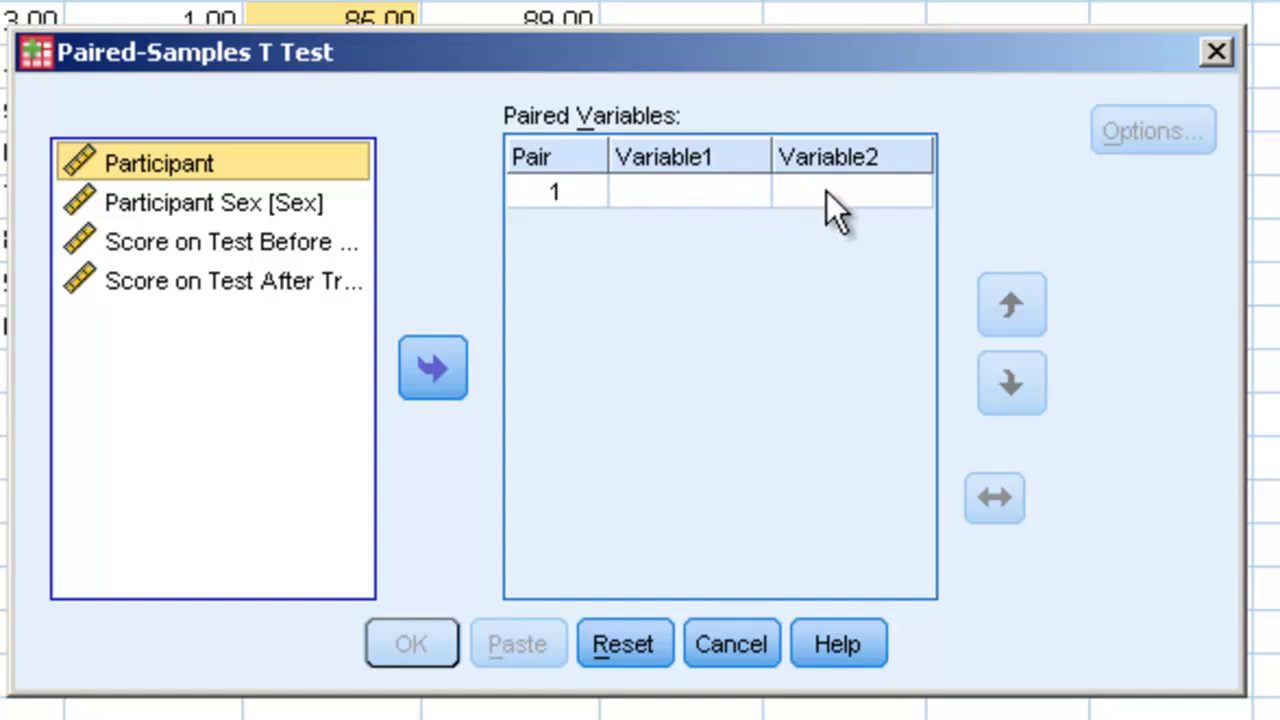
{"action": "left_click", "coordinate": [205, 241]}
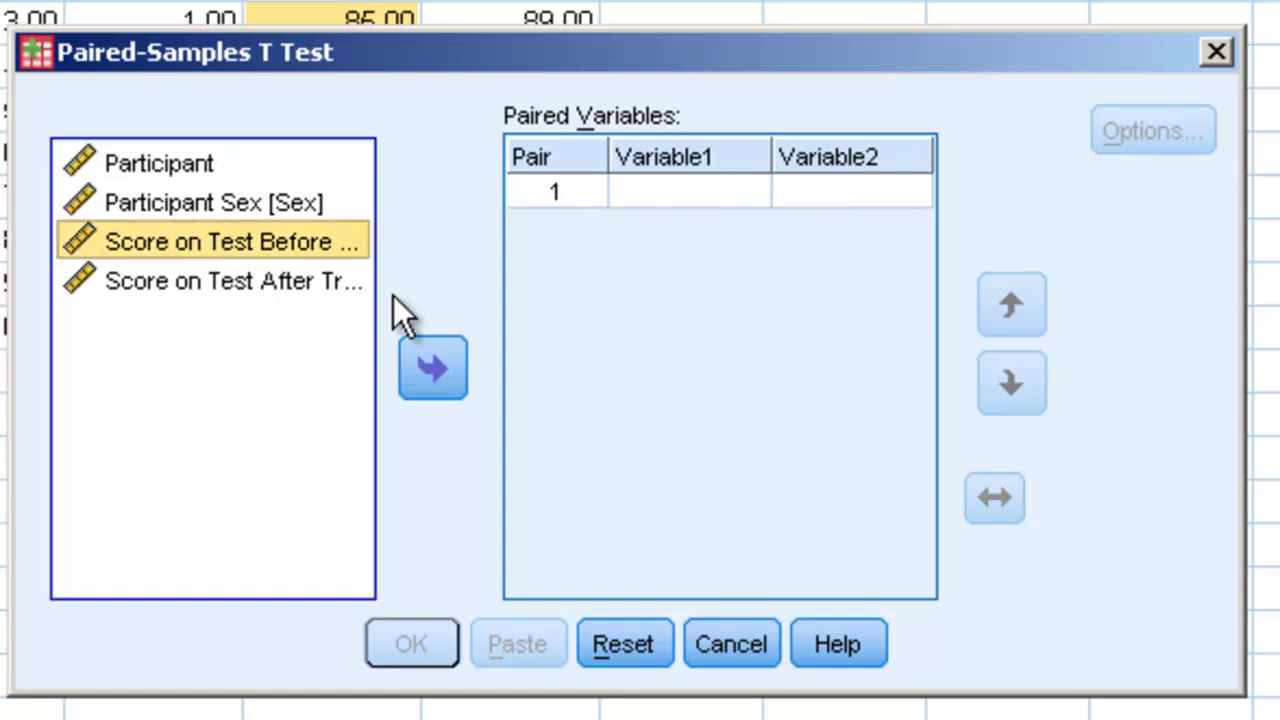
{"action": "left_click", "coordinate": [432, 369]}
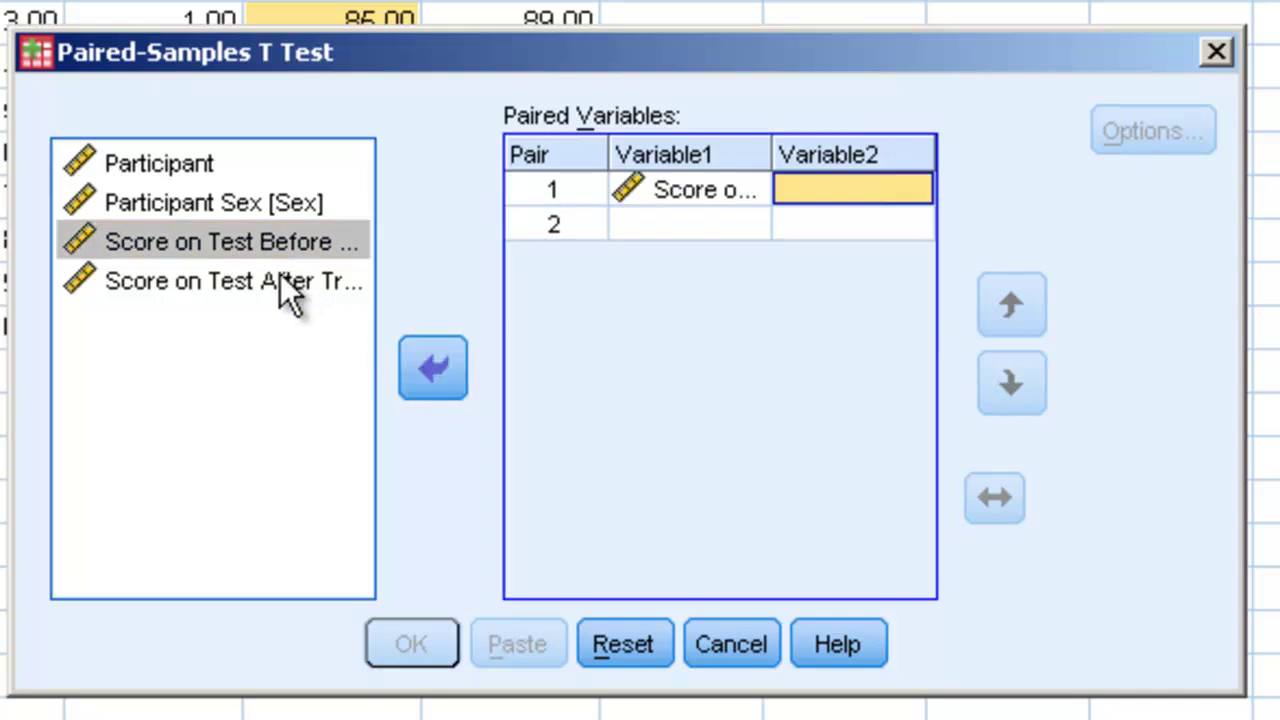
{"action": "left_click", "coordinate": [272, 278]}
{"action": "left_click", "coordinate": [421, 348]}
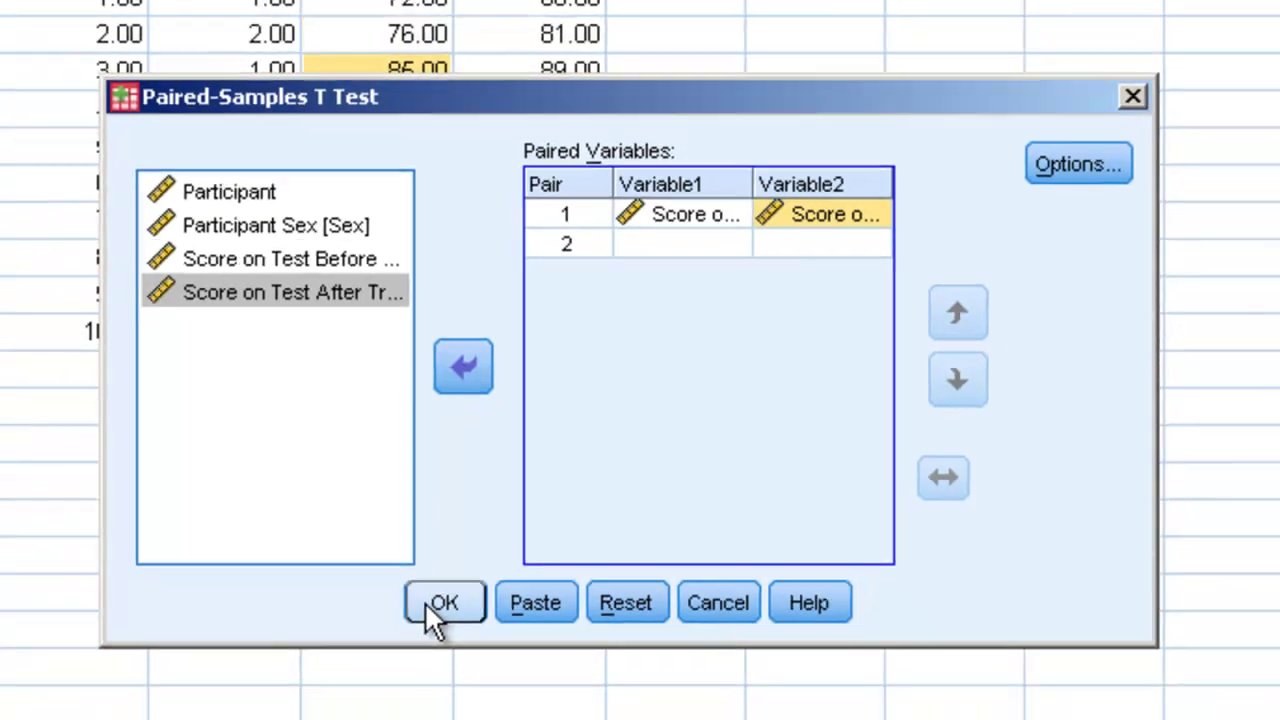
{"action": "left_click", "coordinate": [398, 646]}
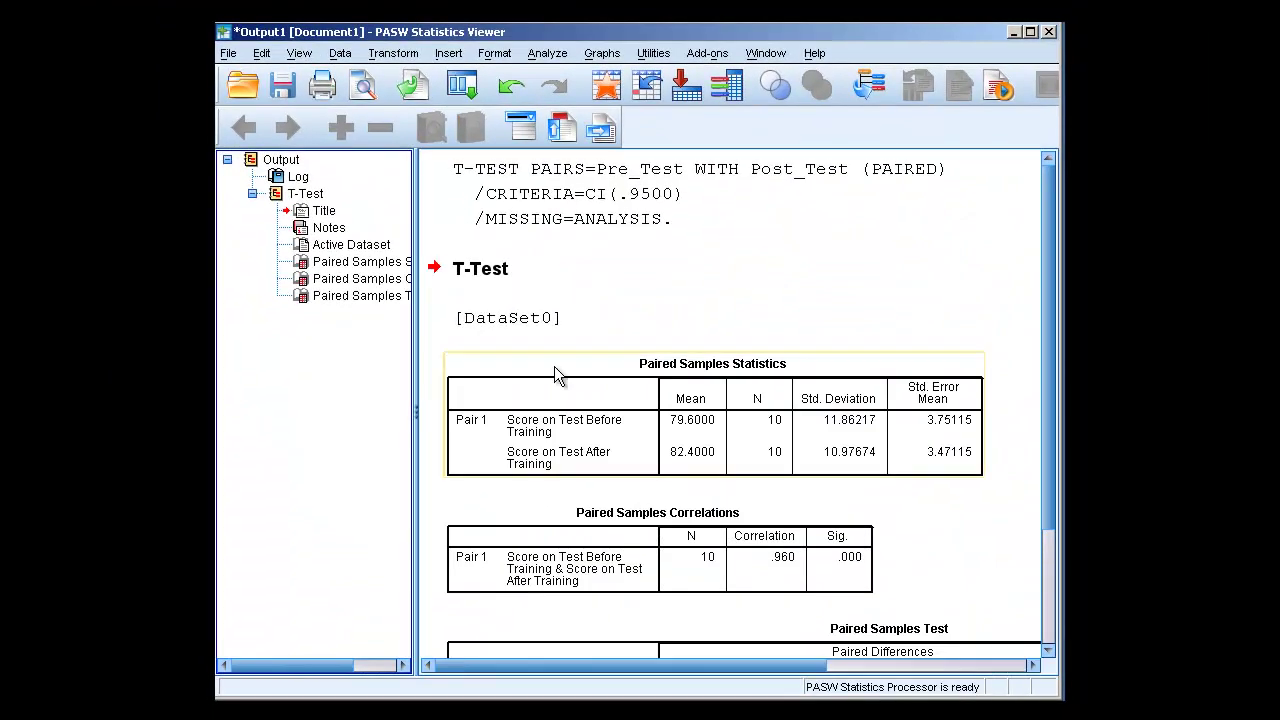
Narrow the output outline pane so the paired-samples result tables fill the viewer.
{"action": "left_click_drag", "start_coordinate": [416, 411], "coordinate": [241, 397]}
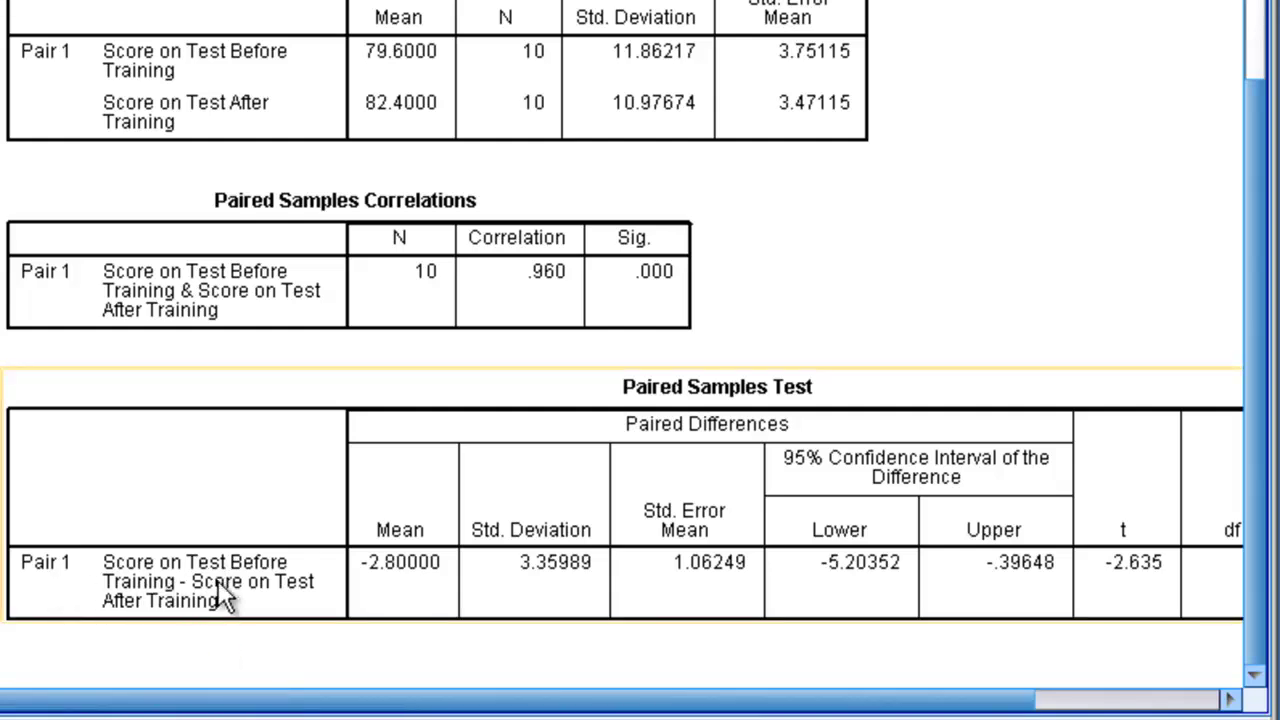
Scroll the Paired Samples Test table right to show t = -2.635, df 9 and Sig. .027.
{"action": "left_click", "coordinate": [149, 600]}
{"action": "left_click_drag", "start_coordinate": [380, 709], "coordinate": [593, 708]}
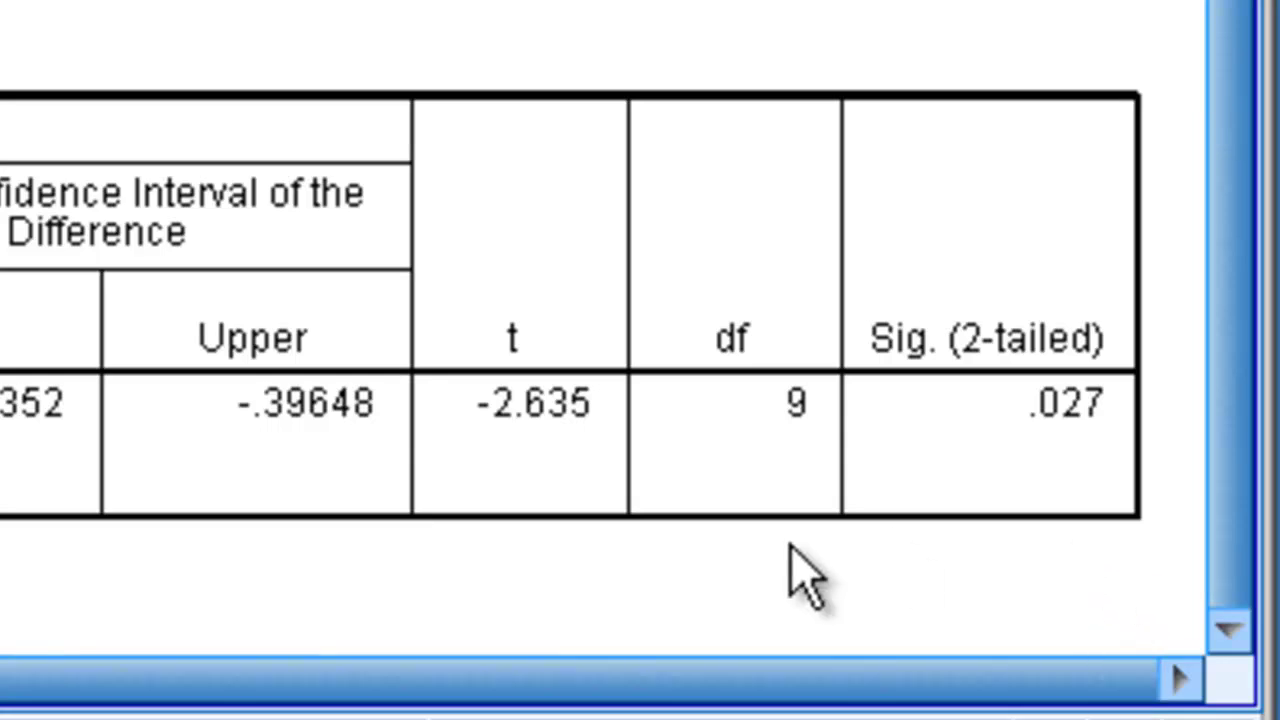
{"action": "left_click", "coordinate": [723, 442]}
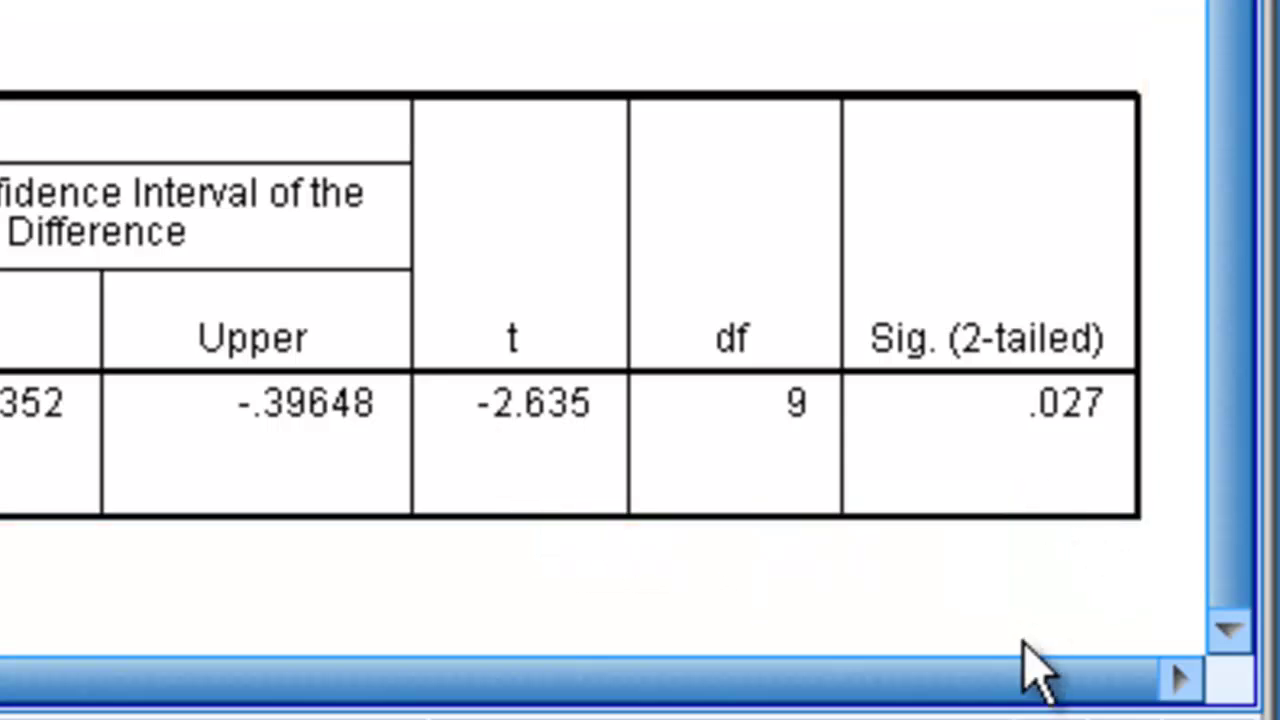
{"action": "left_click_drag", "start_coordinate": [1040, 690], "coordinate": [837, 686]}
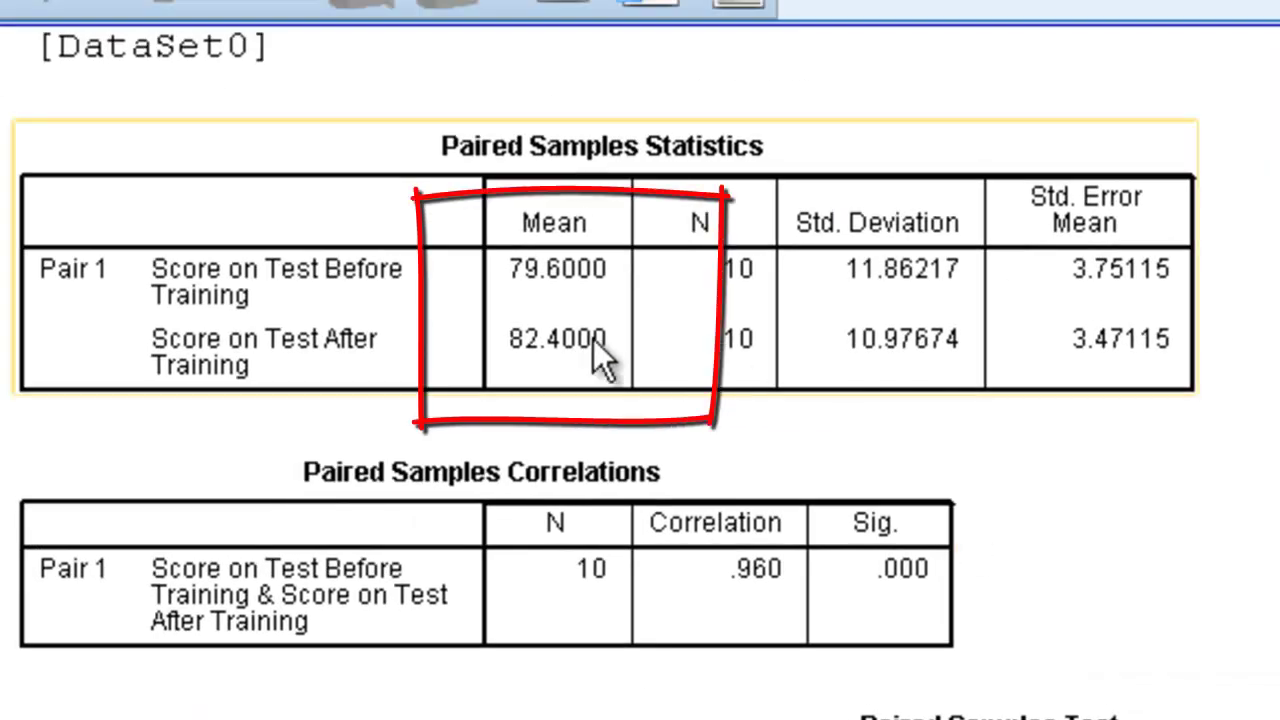